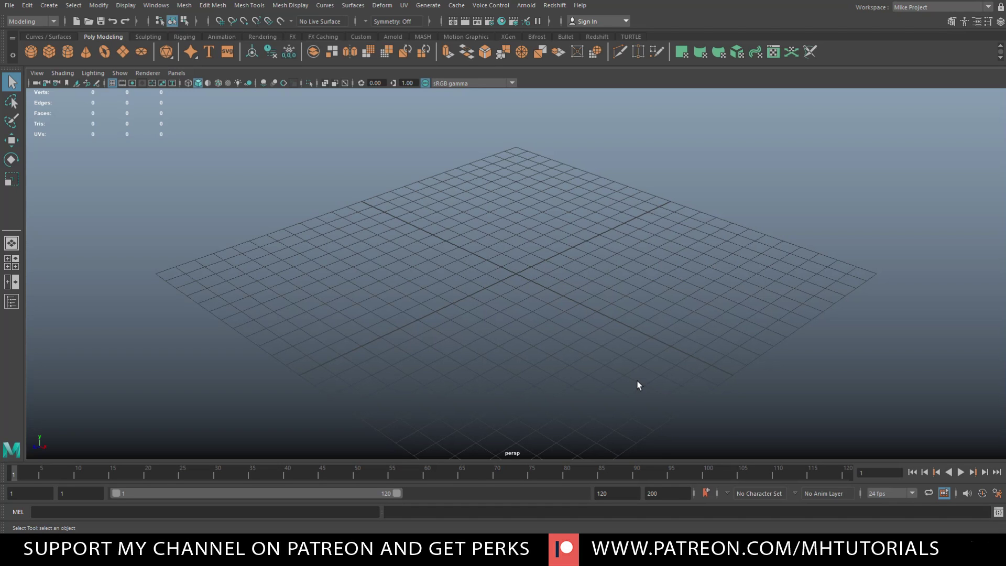
Switch the perspective view to the Walk Tool from View > Camera Tools.
{"action": "left_click", "coordinate": [41, 73]}
{"action": "mouse_move", "coordinate": [109, 292]}
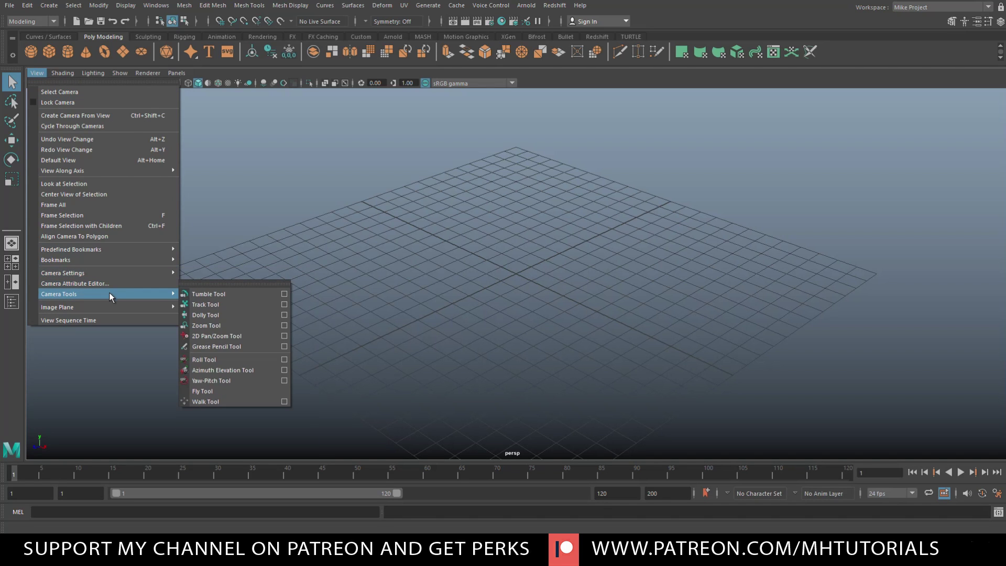
{"action": "left_click", "coordinate": [232, 402]}
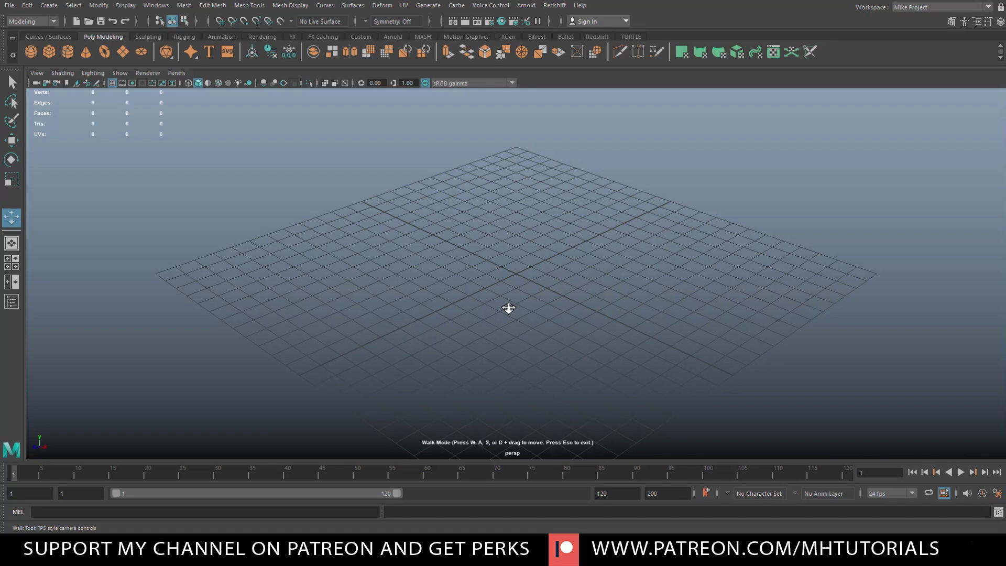
Move the walking camera forward, left, right and back over the grid.
{"action": "key", "text": "q"}
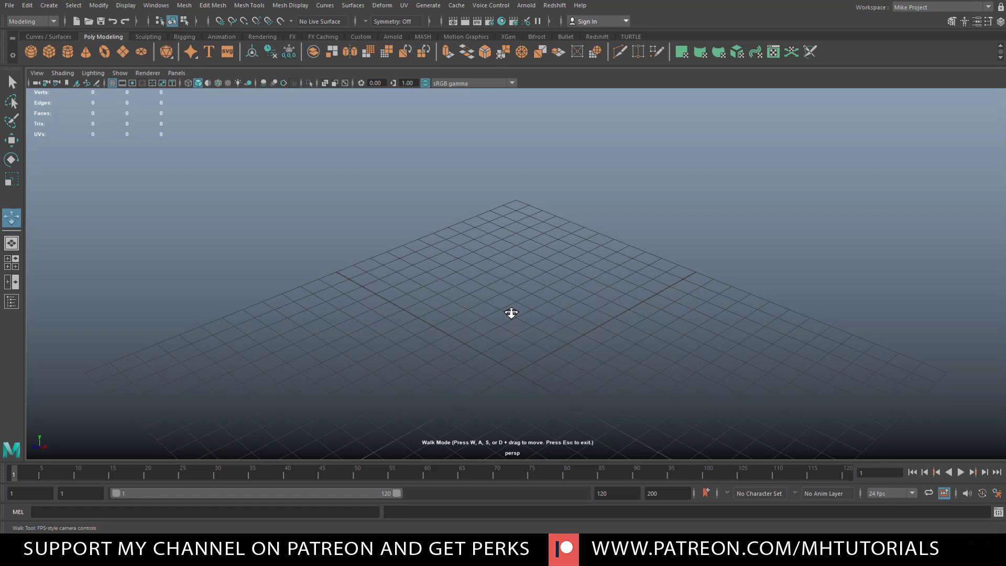
{"action": "key", "text": "a"}
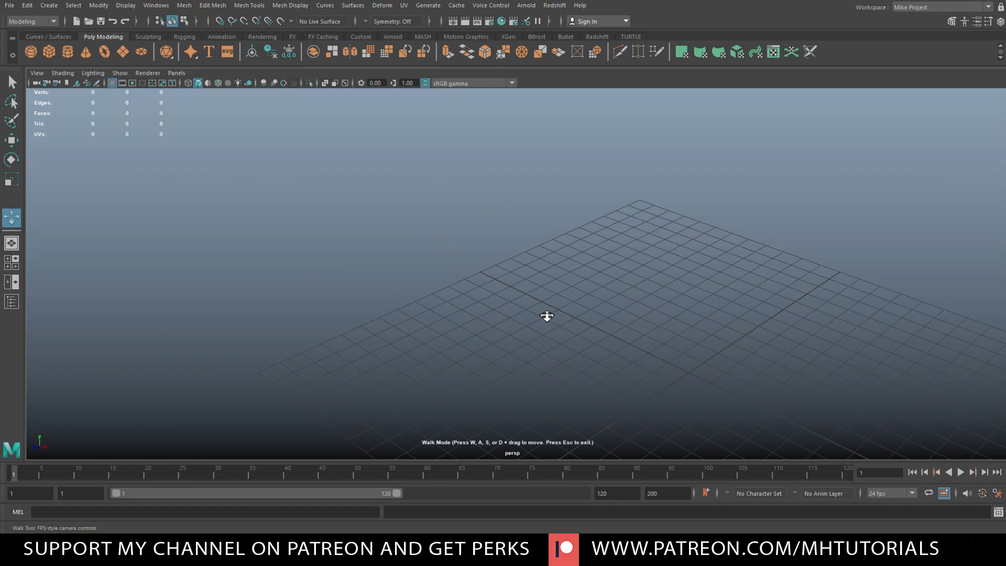
{"action": "key", "text": "d"}
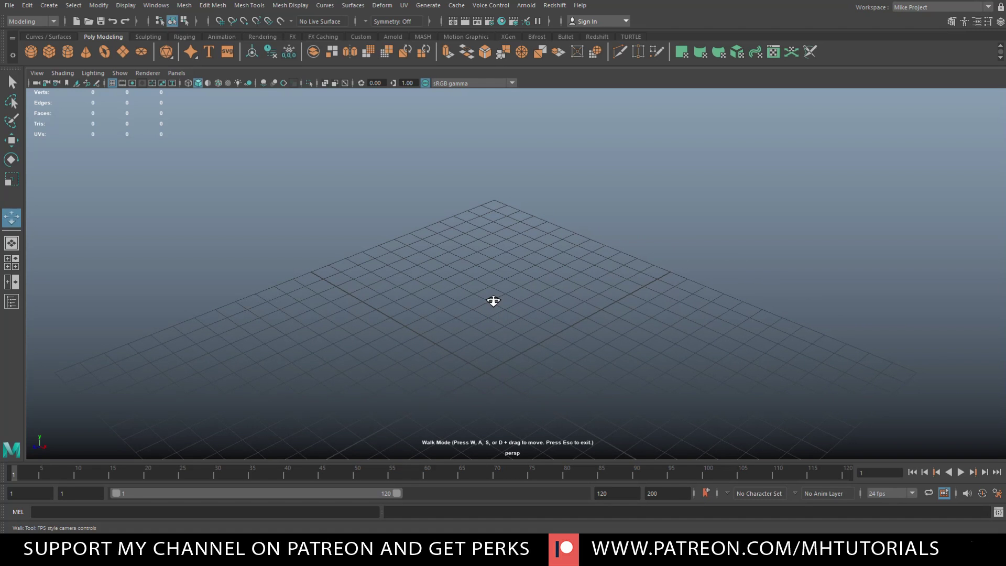
{"action": "key", "text": "s"}
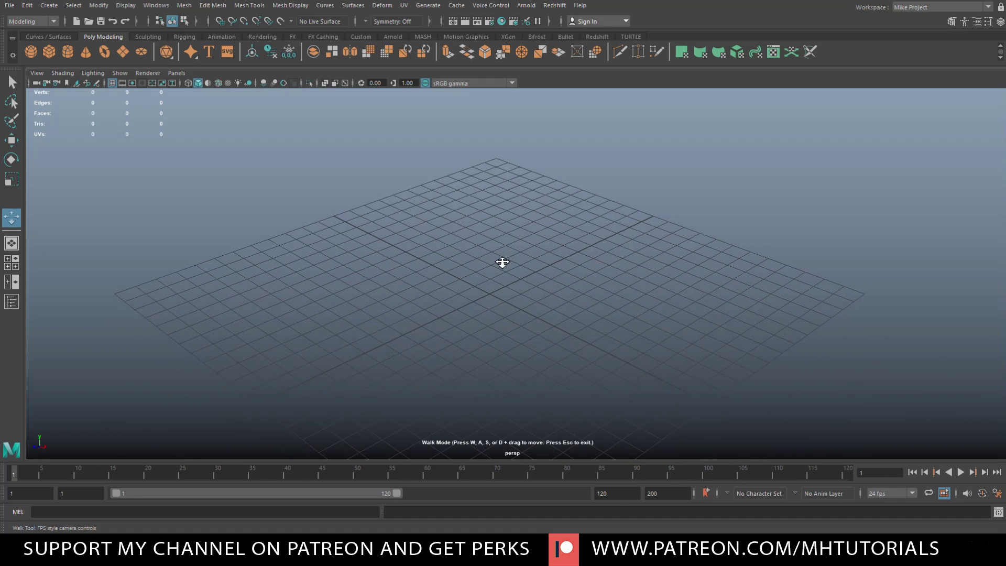
Walk forward, left, back and right, then raise the camera with E and lower it with Q.
{"action": "key", "text": "w"}
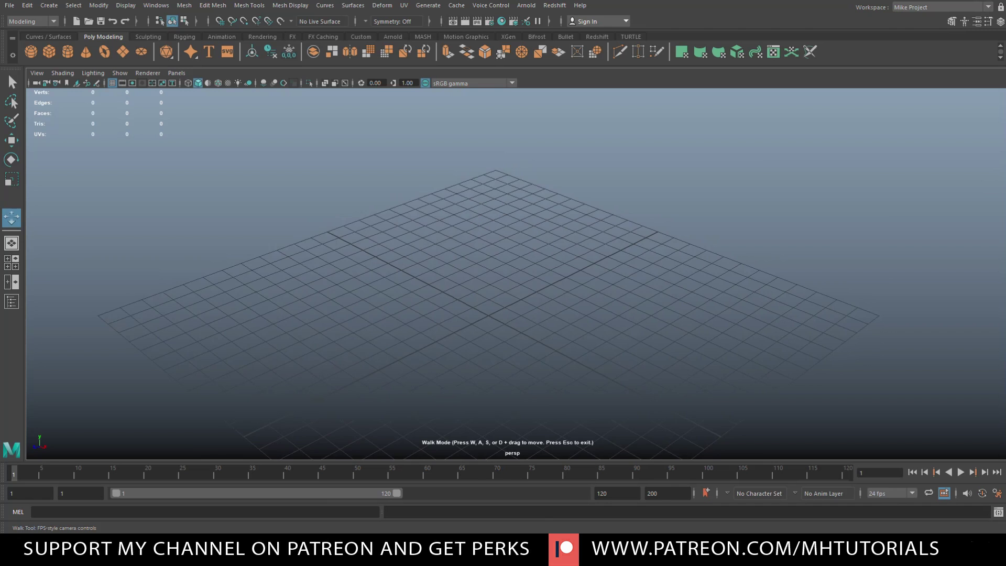
{"action": "key", "text": "a"}
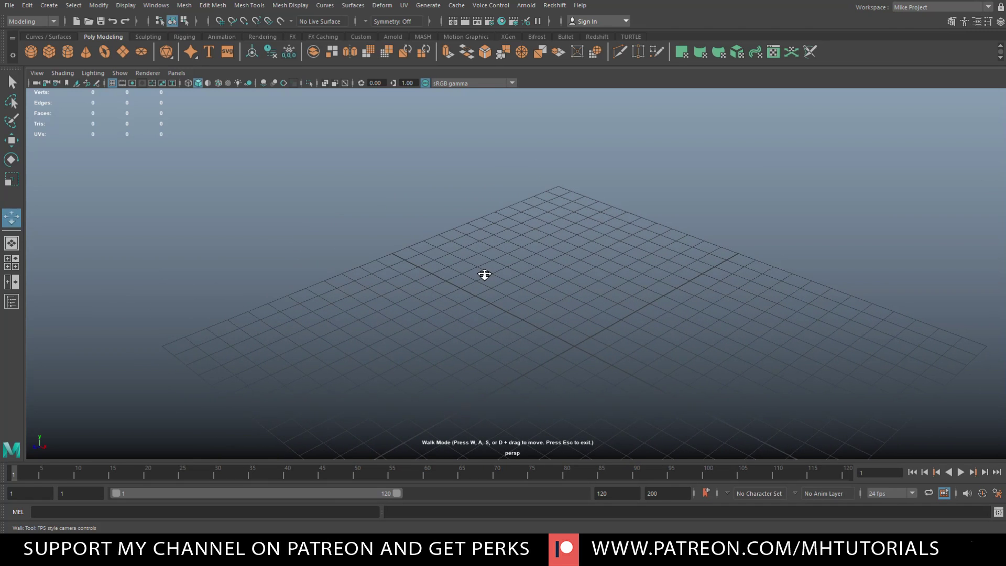
{"action": "key", "text": "s"}
{"action": "key", "text": "d"}
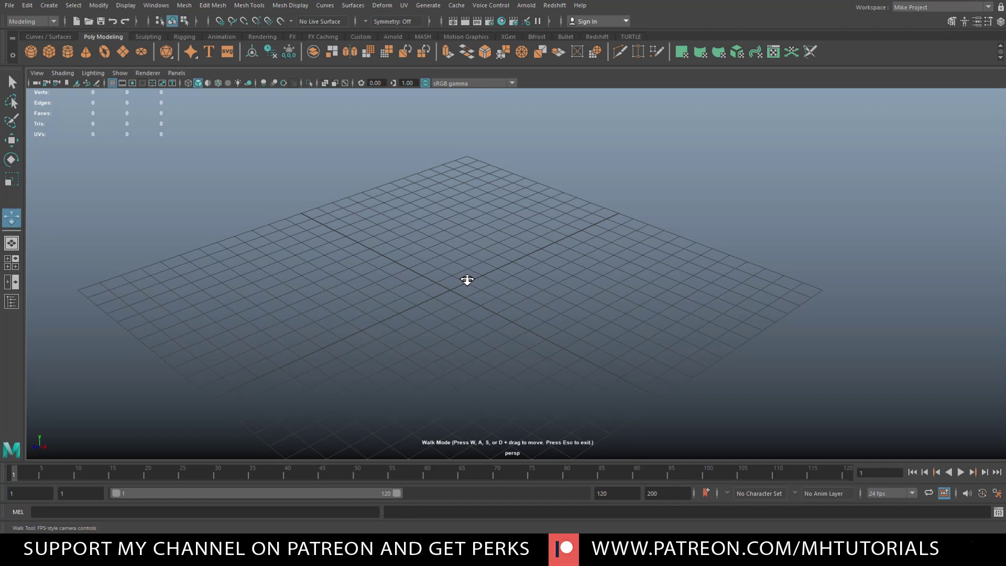
{"action": "key", "text": "e"}
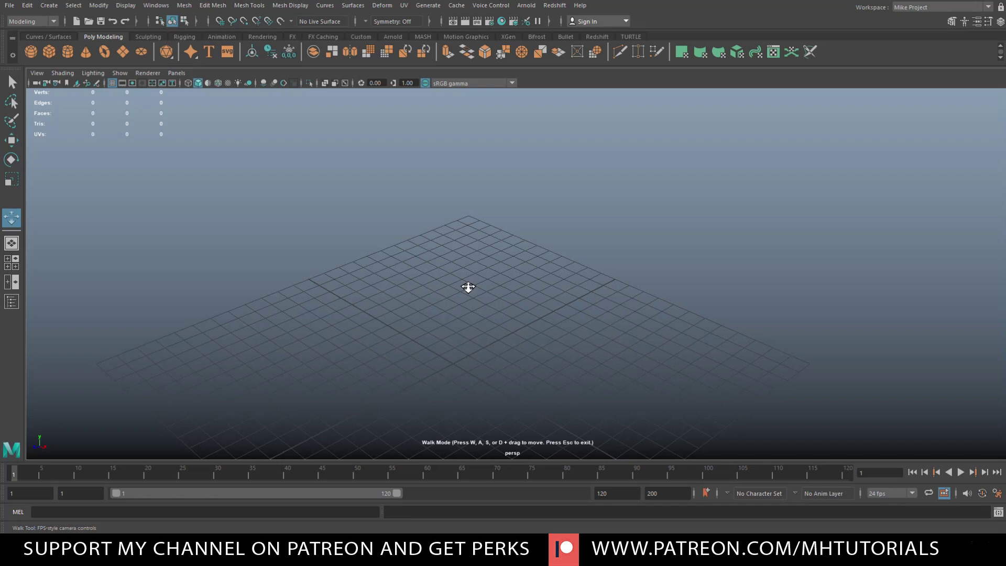
{"action": "key", "text": "q"}
{"action": "key", "text": "q"}
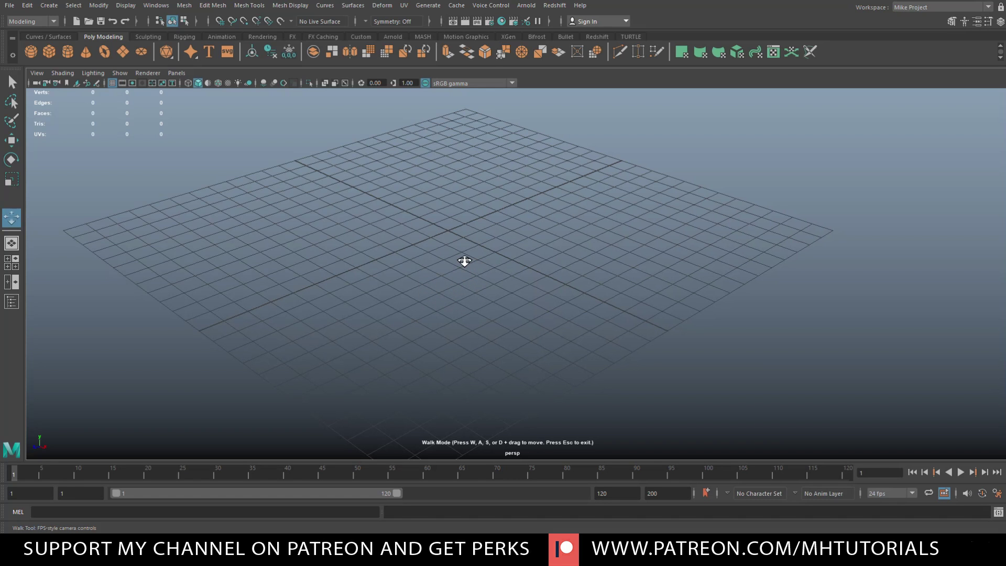
Strafe the camera left with A, then turn it around until the grid is centred.
{"action": "key", "text": "a"}
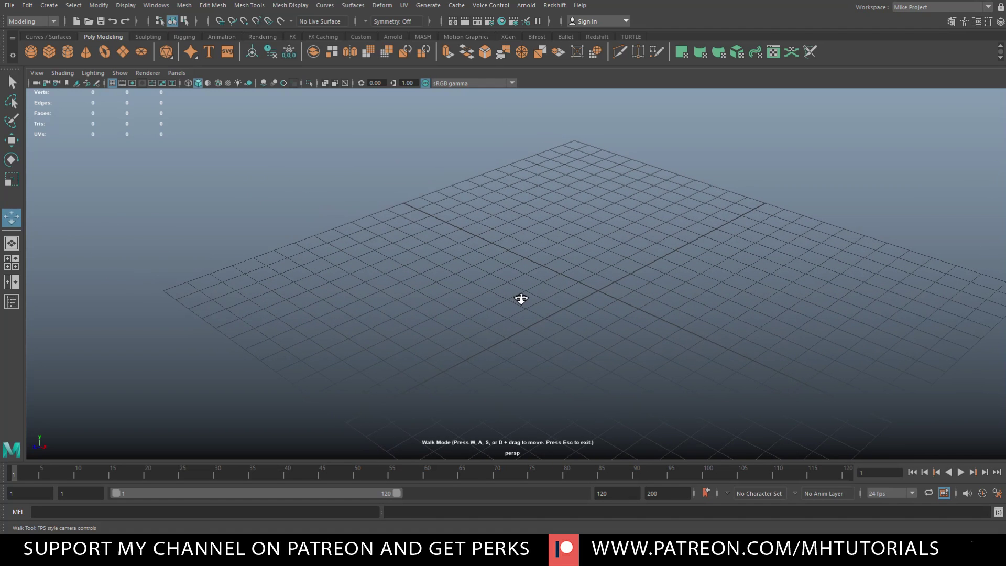
{"action": "left_click_drag", "start_coordinate": [550, 312], "coordinate": [644, 294]}
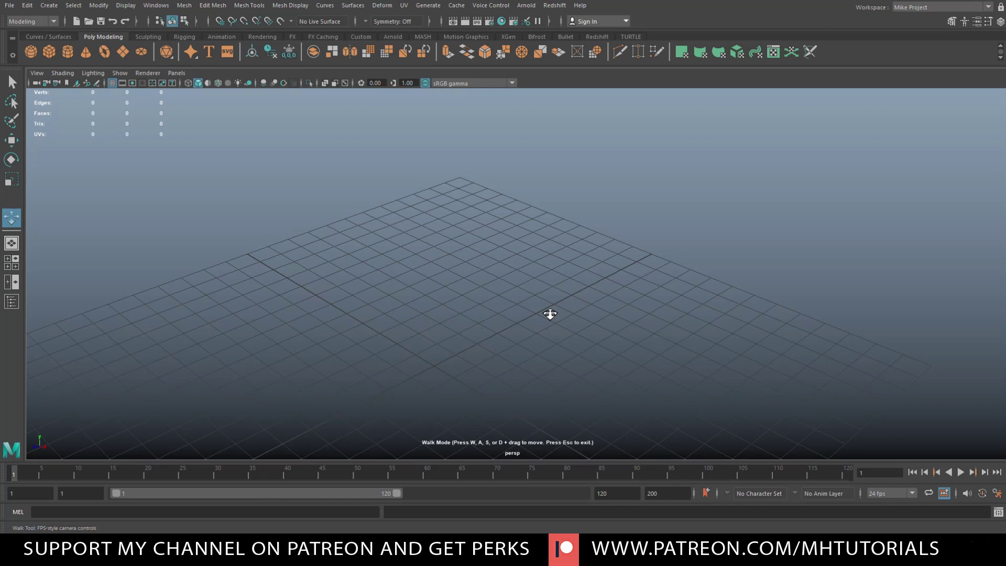
{"action": "left_click_drag", "start_coordinate": [550, 313], "coordinate": [613, 303]}
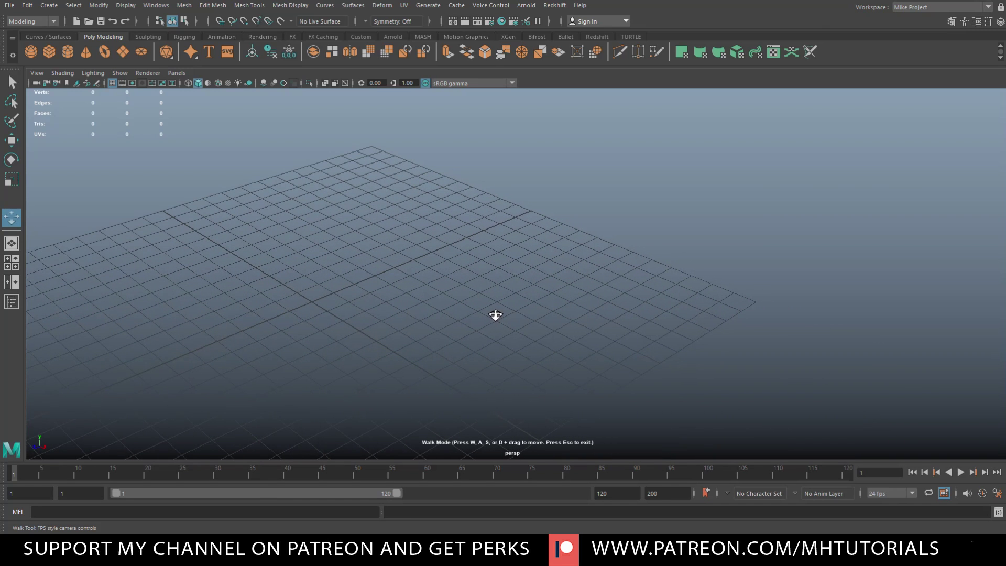
{"action": "left_click_drag", "start_coordinate": [492, 316], "coordinate": [398, 316]}
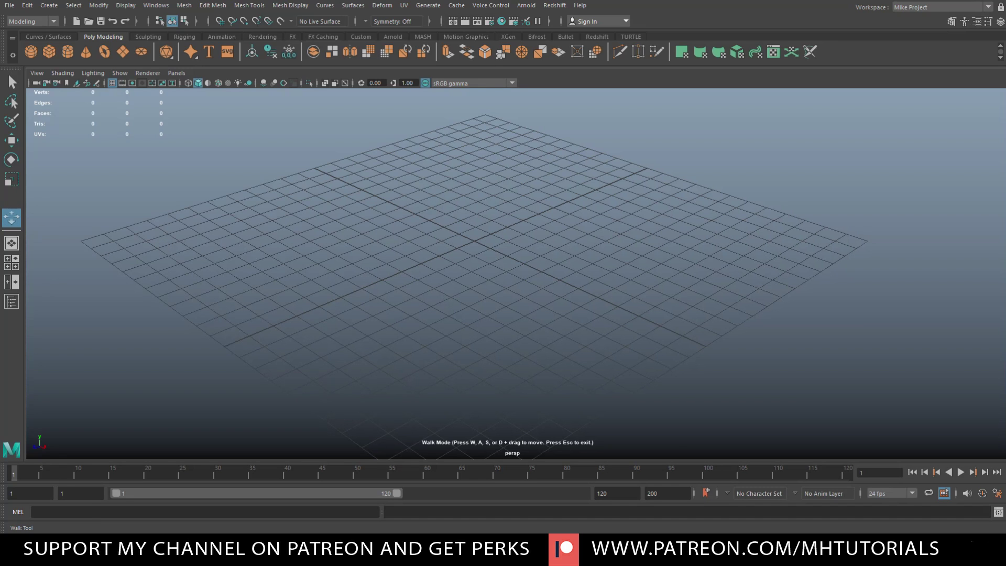
Open the Walk Tool settings and test a Walk speed multiplier of 5.
{"action": "double_click", "coordinate": [10, 223]}
{"action": "left_click_drag", "start_coordinate": [797, 85], "coordinate": [230, 113]}
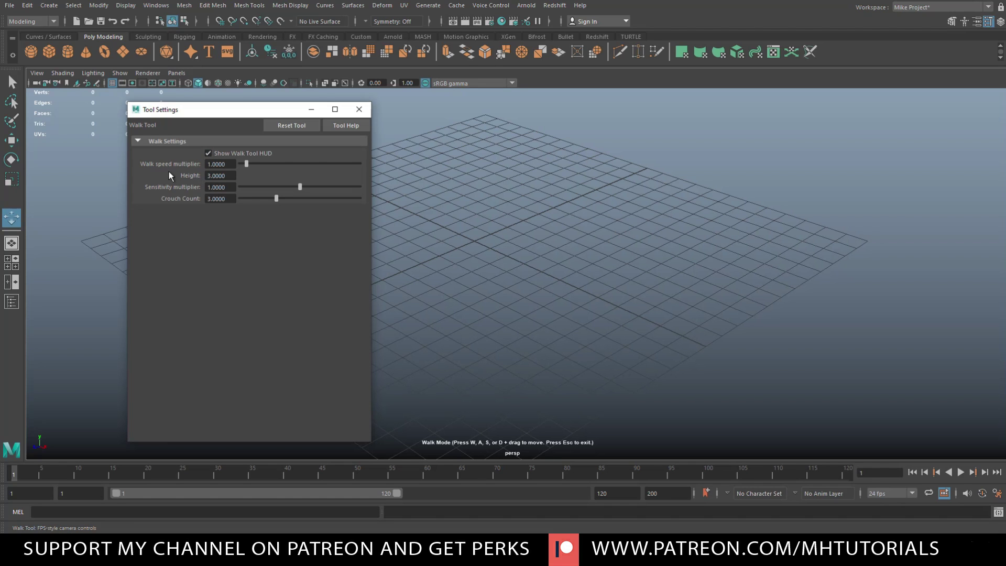
{"action": "left_click", "coordinate": [231, 163]}
{"action": "type", "text": "5"}
{"action": "key", "text": "Return"}
{"action": "left_click_drag", "start_coordinate": [536, 338], "coordinate": [534, 337]}
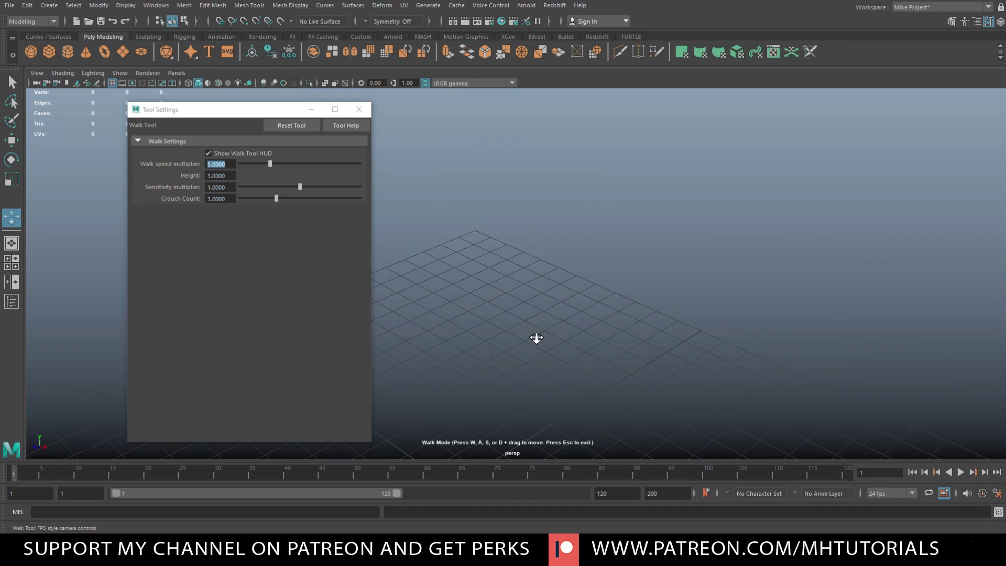
Set the Walk speed multiplier back to 1.
{"action": "left_click", "coordinate": [225, 165]}
{"action": "type", "text": "1"}
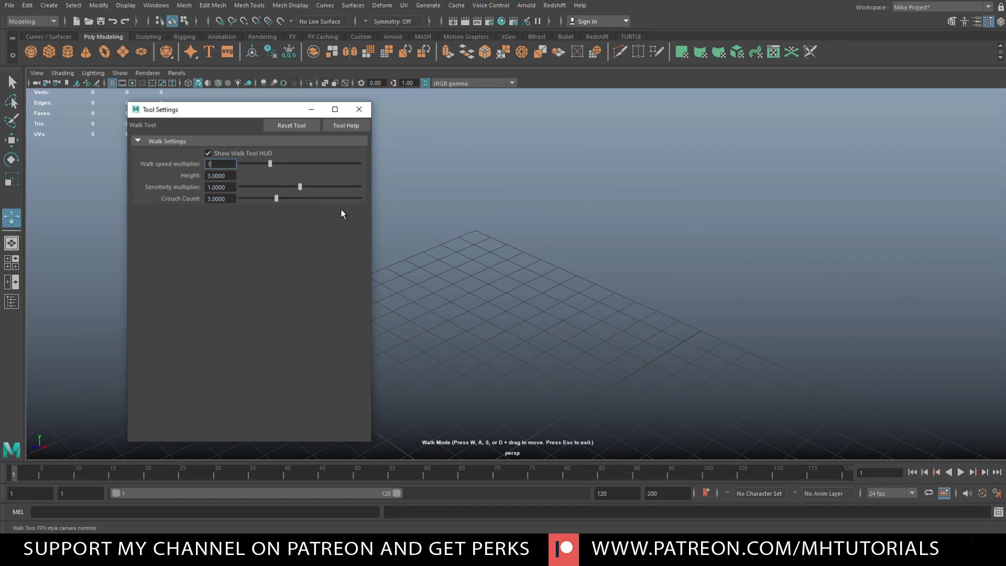
{"action": "key", "text": "Return"}
Lower the walk camera Height to 1.
{"action": "left_click_drag", "start_coordinate": [458, 231], "coordinate": [596, 295]}
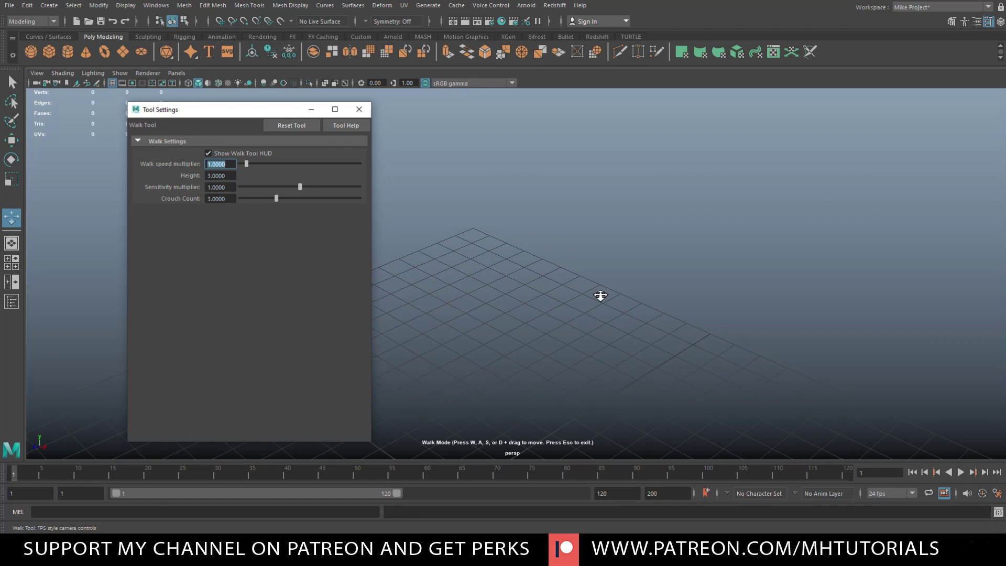
{"action": "left_click", "coordinate": [228, 176]}
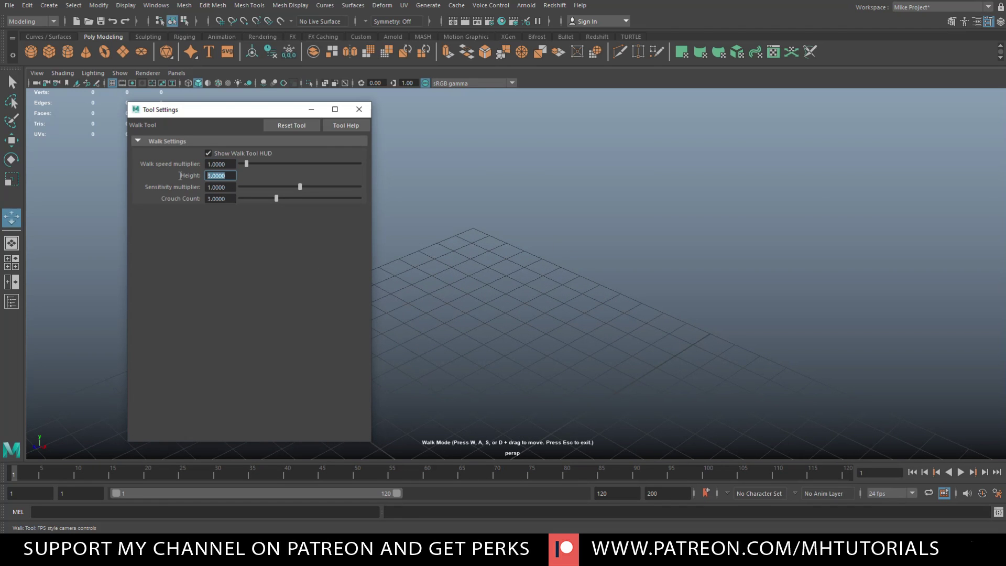
{"action": "type", "text": "1"}
{"action": "key", "text": "Return"}
Look around the grid, then restore the camera Height to 3.
{"action": "left_click_drag", "start_coordinate": [591, 297], "coordinate": [578, 212]}
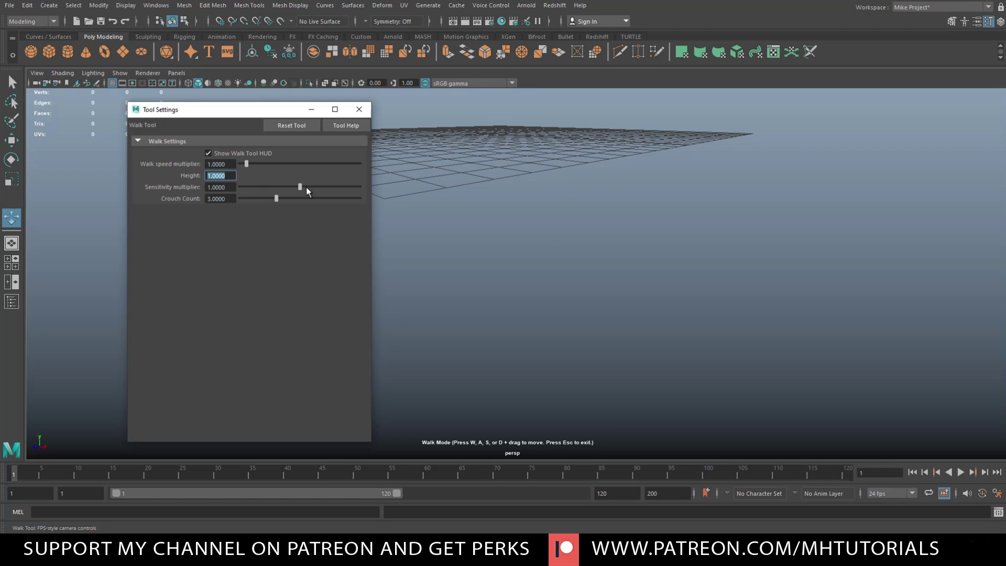
{"action": "type", "text": "3"}
{"action": "key", "text": "Return"}
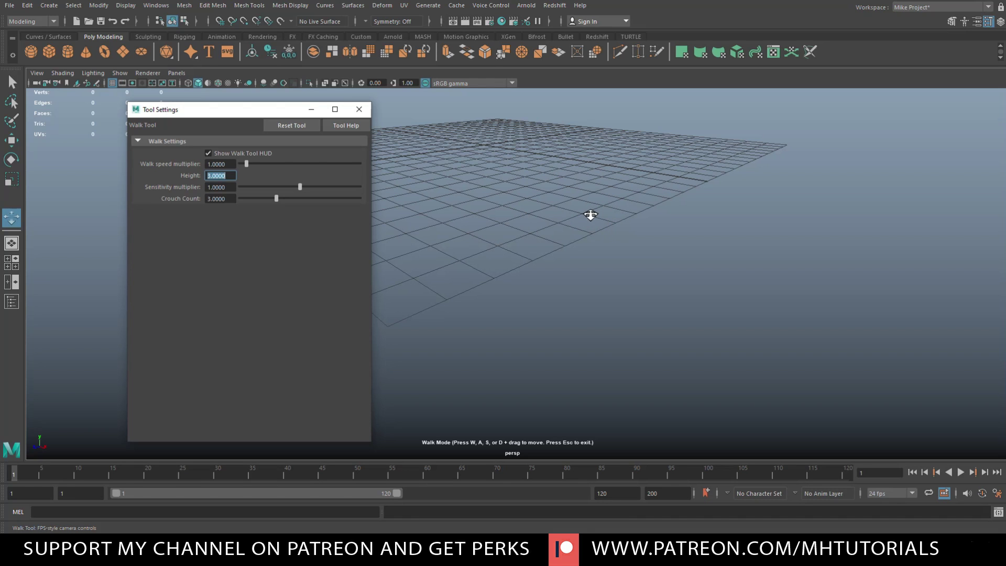
Crouch with C, walk over the grid, then close the Tool Settings window.
{"action": "mouse_move", "coordinate": [590, 215]}
{"action": "left_mouse_down"}
{"action": "mouse_move", "coordinate": [603, 194]}
{"action": "mouse_move", "coordinate": [602, 215]}
{"action": "left_mouse_up"}
{"action": "key", "text": "c"}
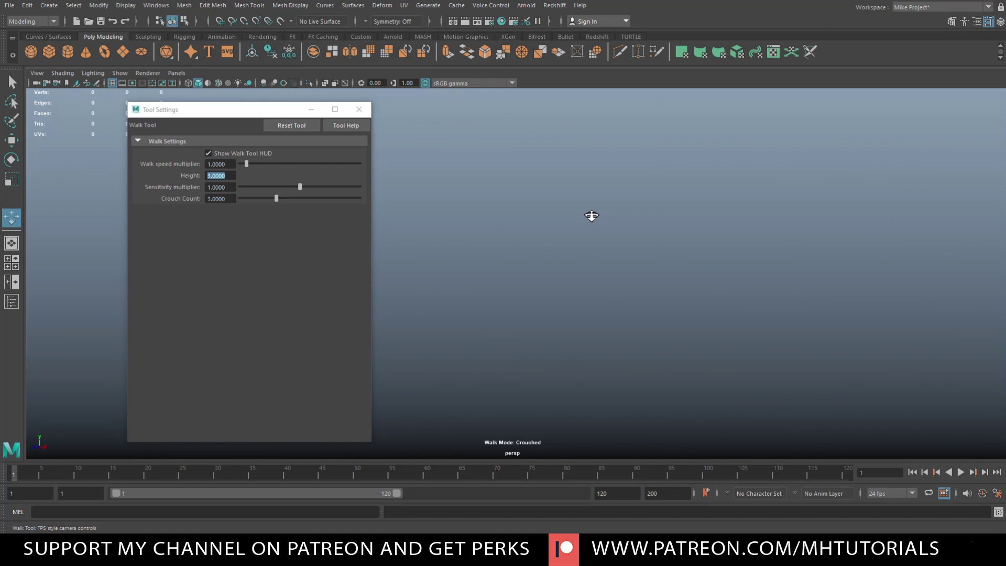
{"action": "key", "text": "e"}
{"action": "key", "text": "e"}
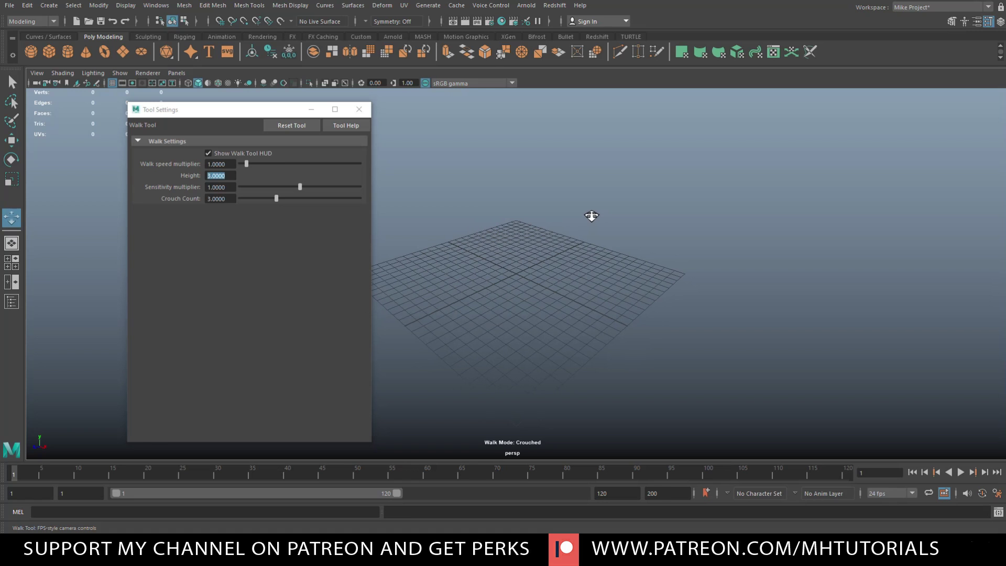
{"action": "left_click_drag", "start_coordinate": [610, 299], "coordinate": [626, 236]}
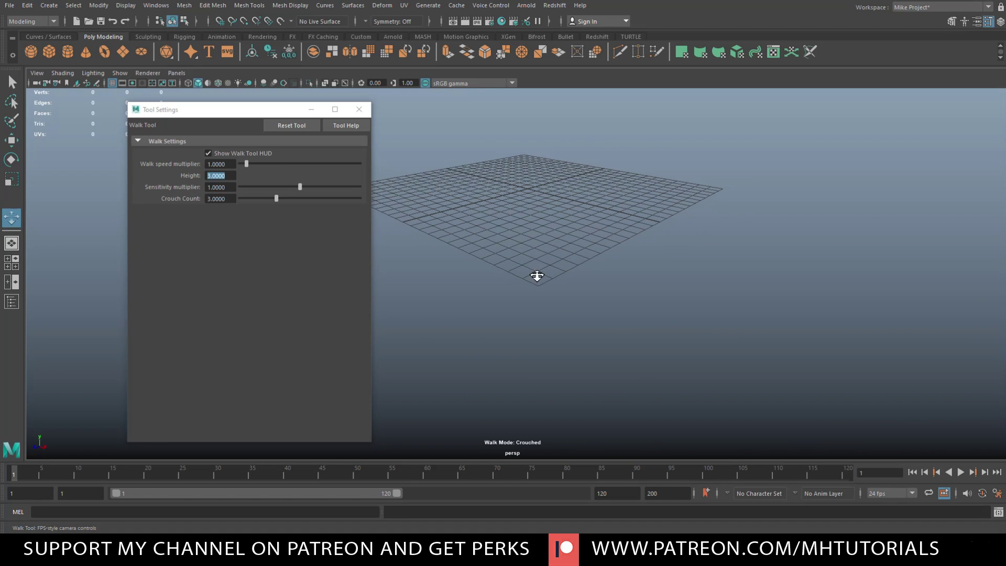
{"action": "key", "text": "w"}
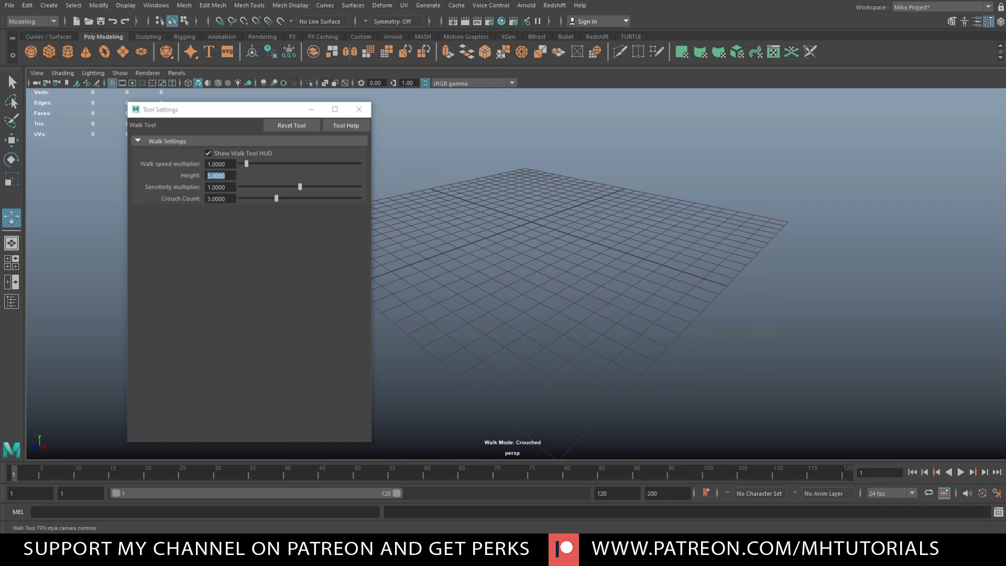
{"action": "key", "text": "c"}
{"action": "key", "text": "c"}
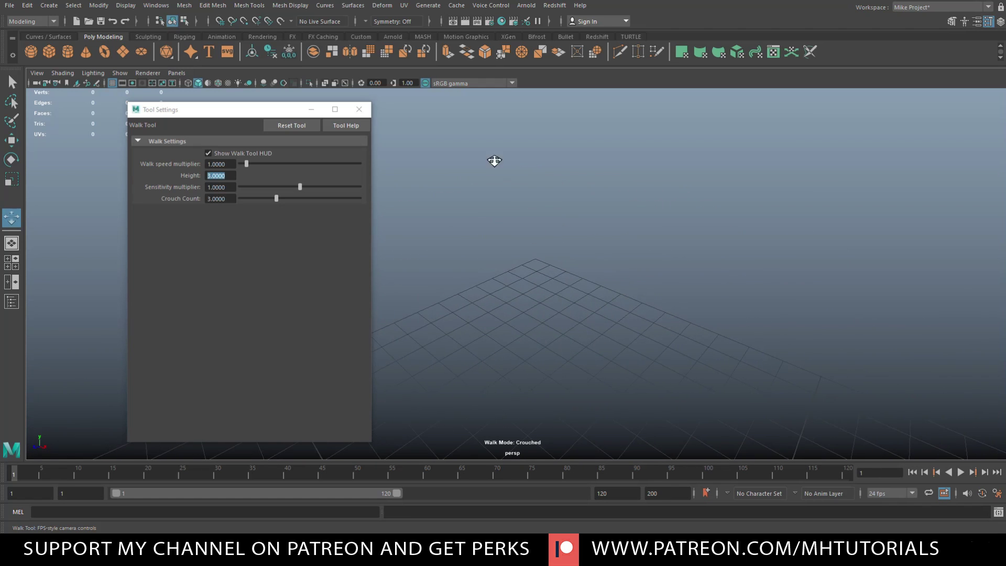
{"action": "left_click", "coordinate": [359, 109]}
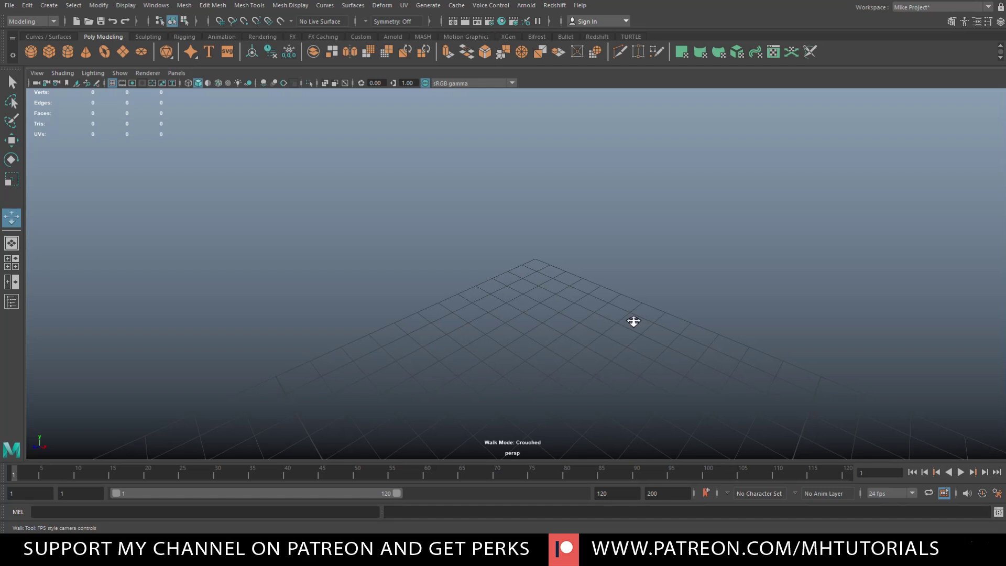